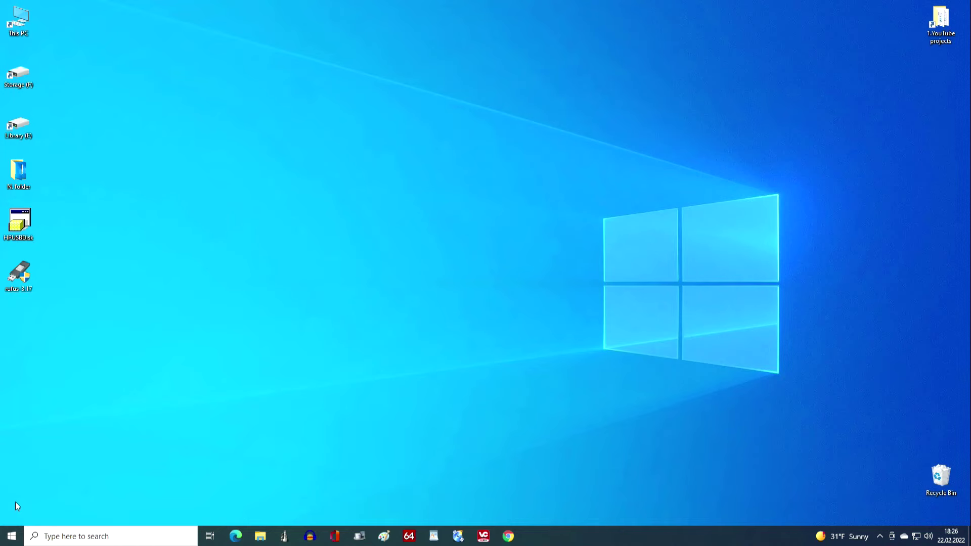
# Step: Shift-restart Windows from the Start context menu to boot into the recovery screens
pyautogui.rightClick(12, 535)
pyautogui.moveTo(39, 509)
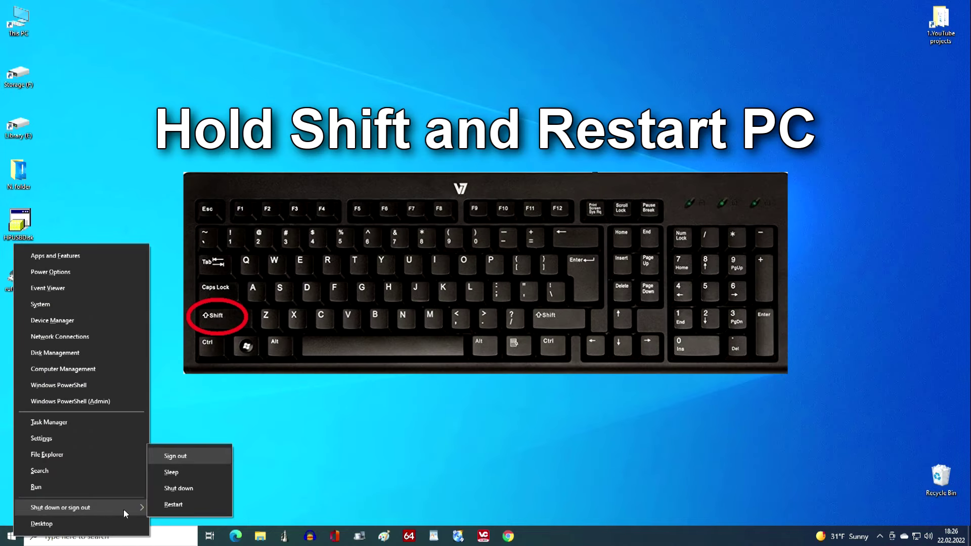
pyautogui.keyDown('shift'); pyautogui.click(219, 508); pyautogui.keyUp('shift')
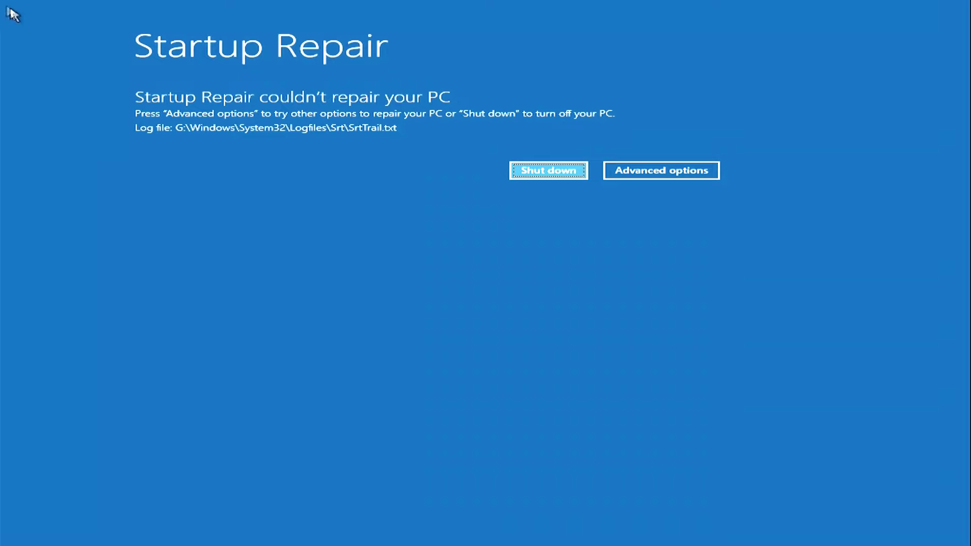
# Step: From the Startup Repair notice, go through Advanced options and Troubleshoot to the advanced recovery tools
pyautogui.click(709, 177)
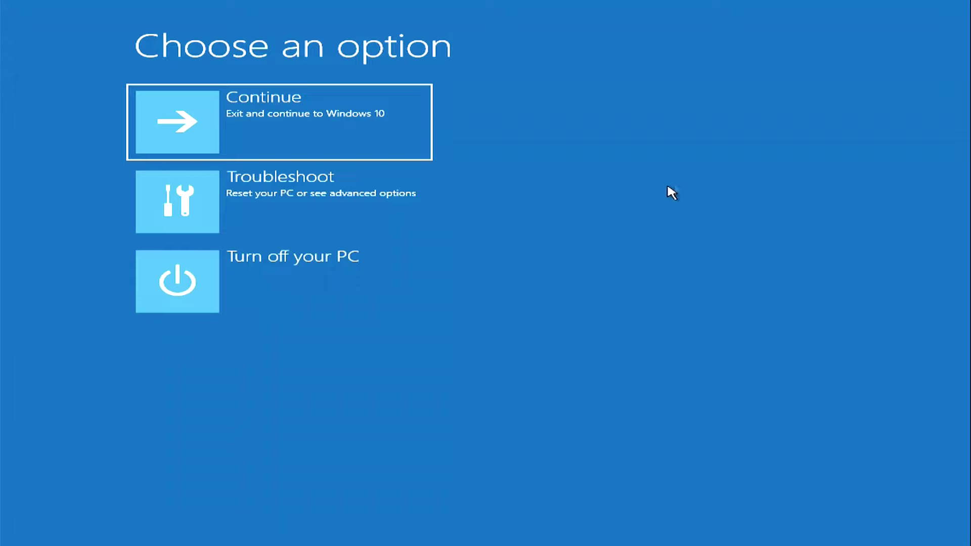
pyautogui.click(398, 232)
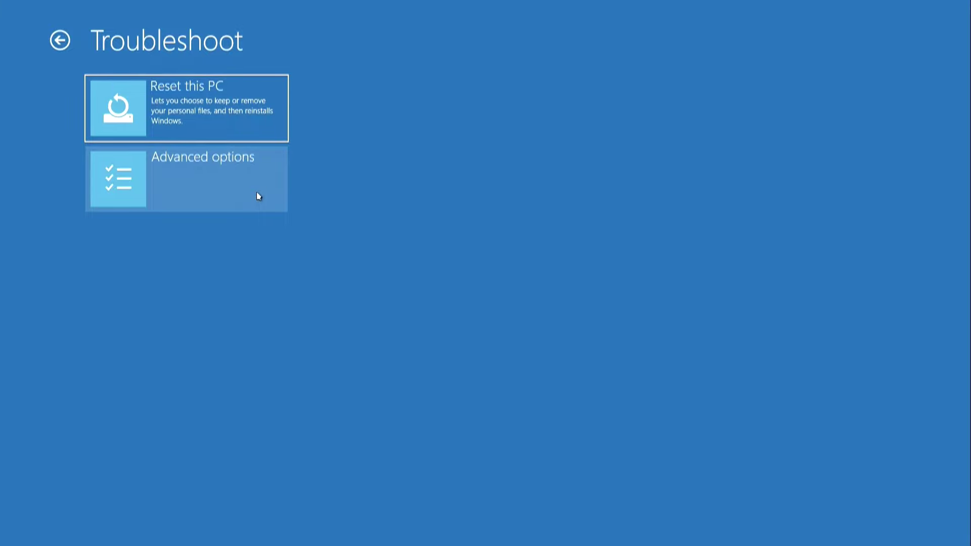
pyautogui.click(258, 195)
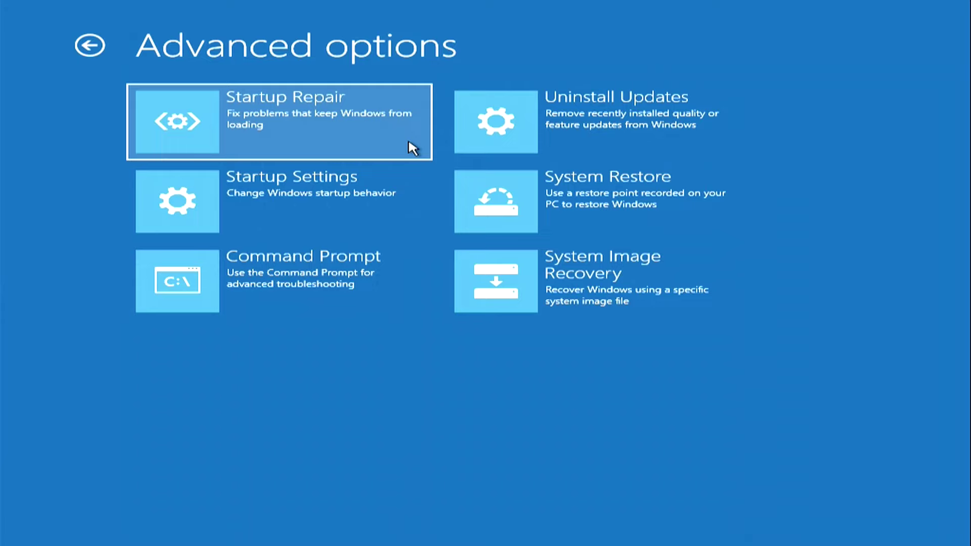
# Step: Choose Startup Settings in Advanced options to boot into Safe Mode
pyautogui.click(399, 232)
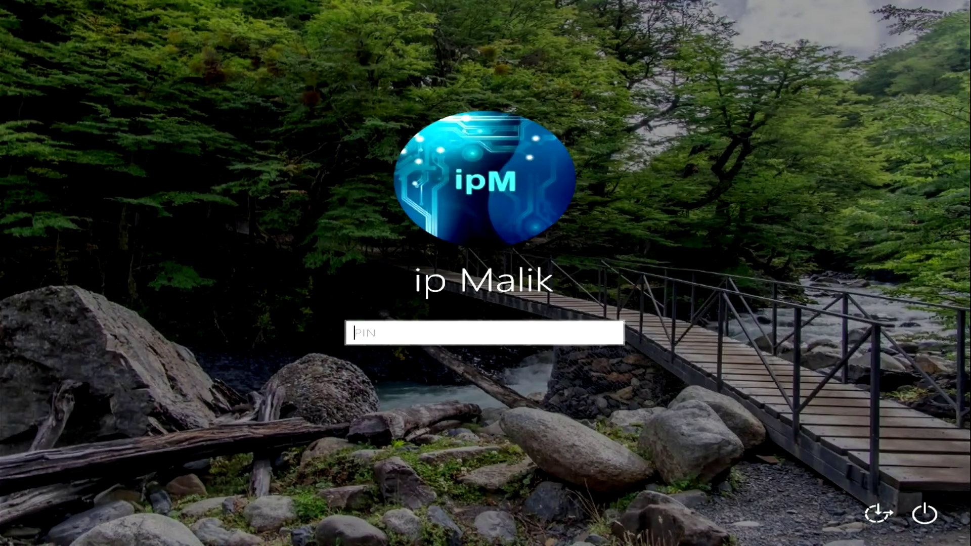
# Step: Enter the PIN and nudge the 1.YouTube projects shortcut slightly left
pyautogui.write('****')
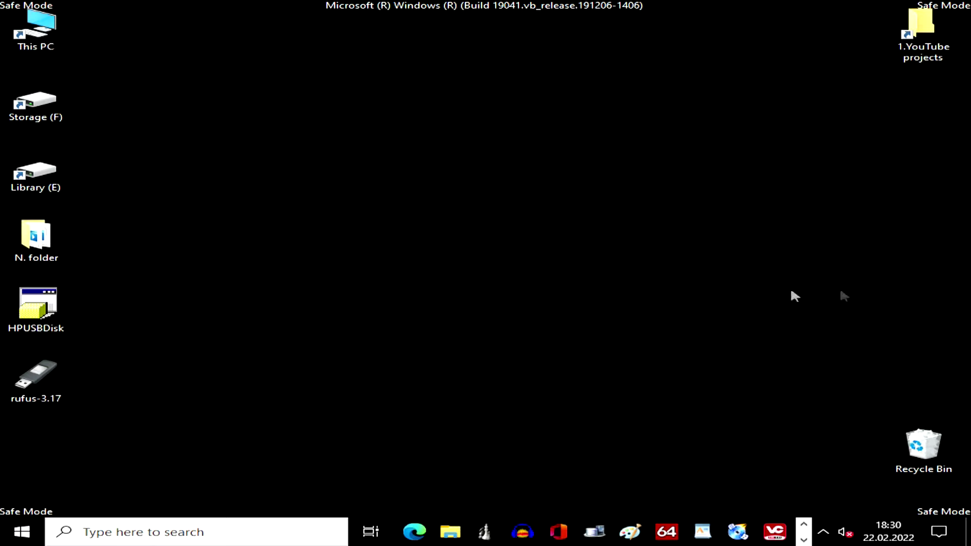
pyautogui.moveTo(920, 30); pyautogui.dragTo(844, 33)
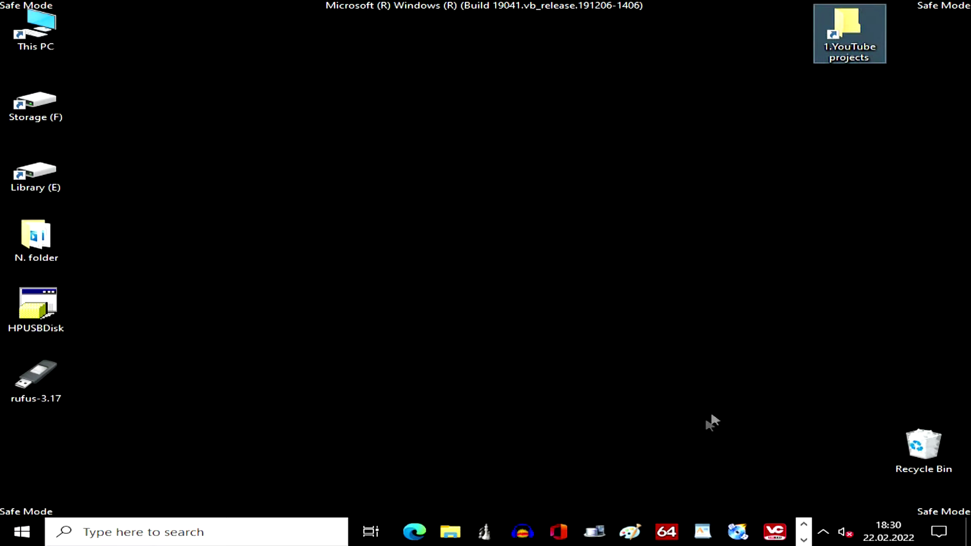
# Step: Scroll through the installed apps in Settings' Apps & features, then close Settings
pyautogui.click(22, 532)
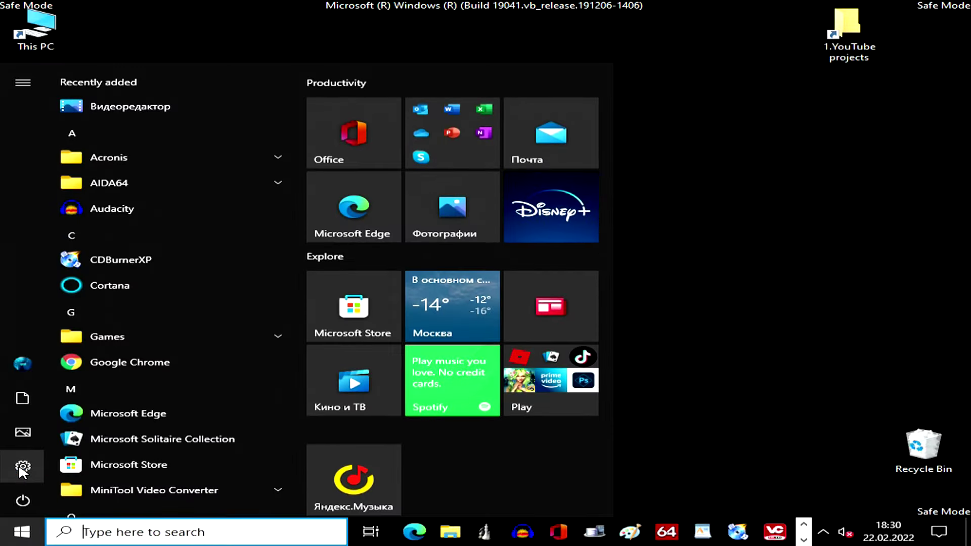
pyautogui.moveTo(22, 464)
pyautogui.click(195, 466)
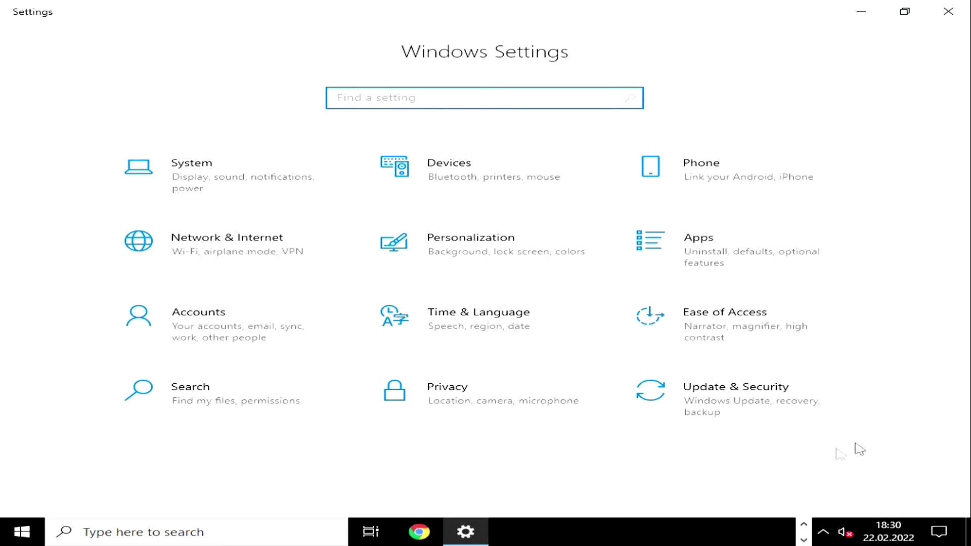
pyautogui.click(755, 268)
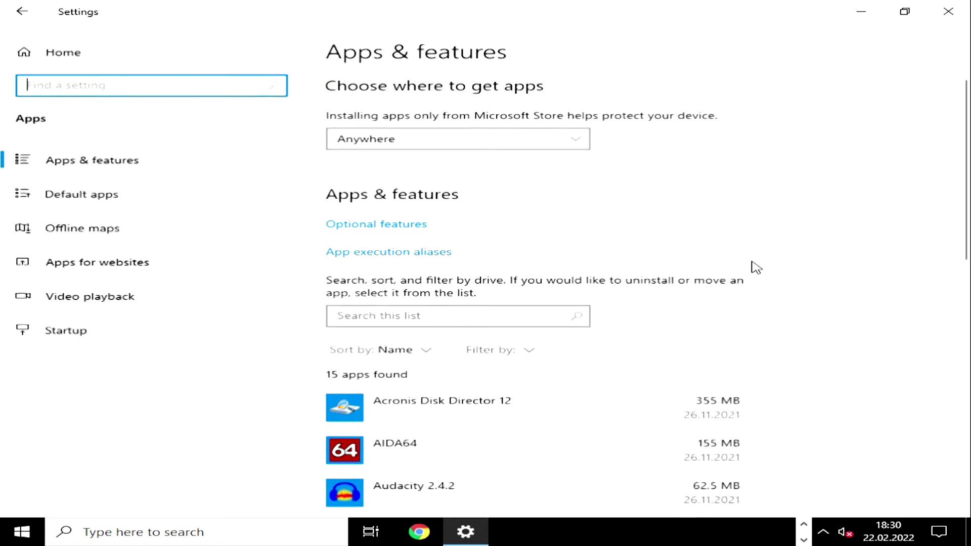
pyautogui.scroll(-6, 842, 361)
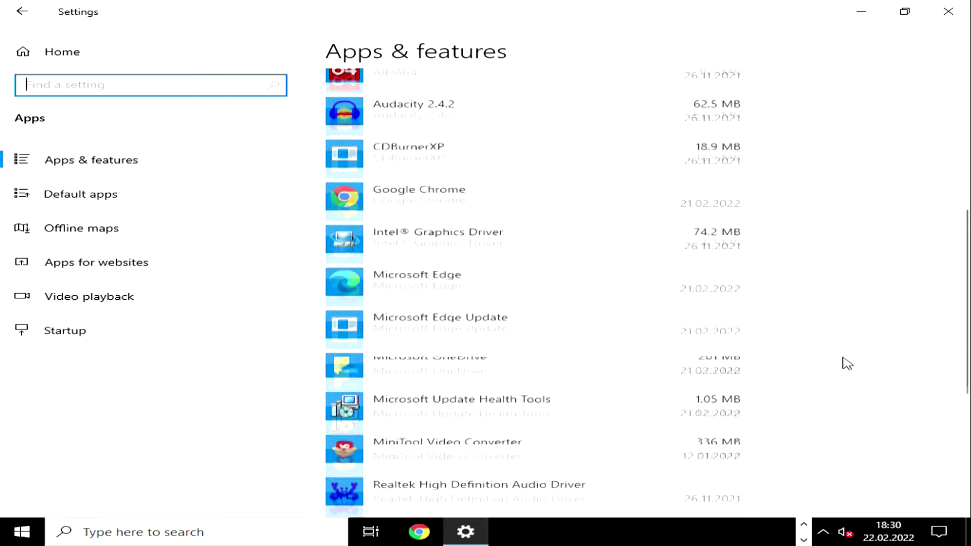
pyautogui.scroll(-5, 835, 360)
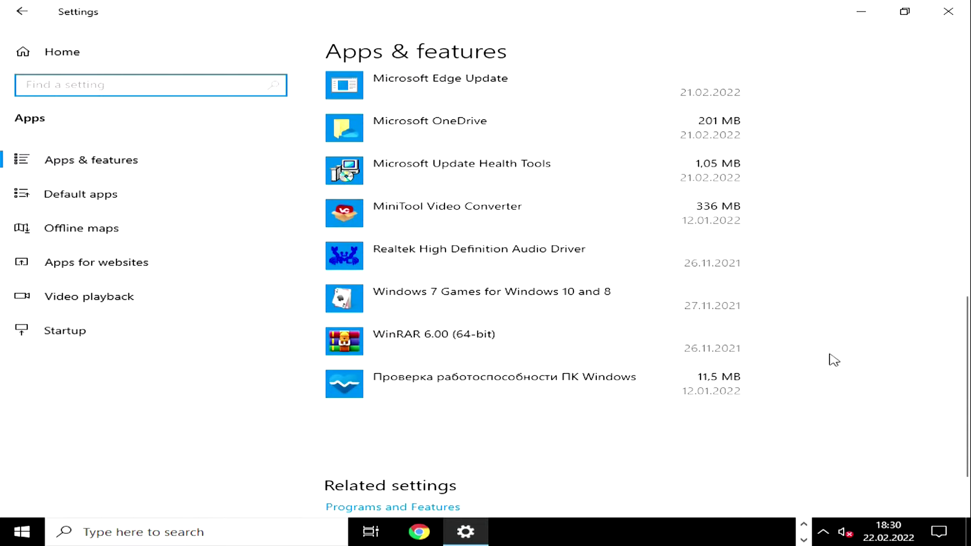
pyautogui.scroll(2, 837, 364)
pyautogui.scroll(9, 839, 363)
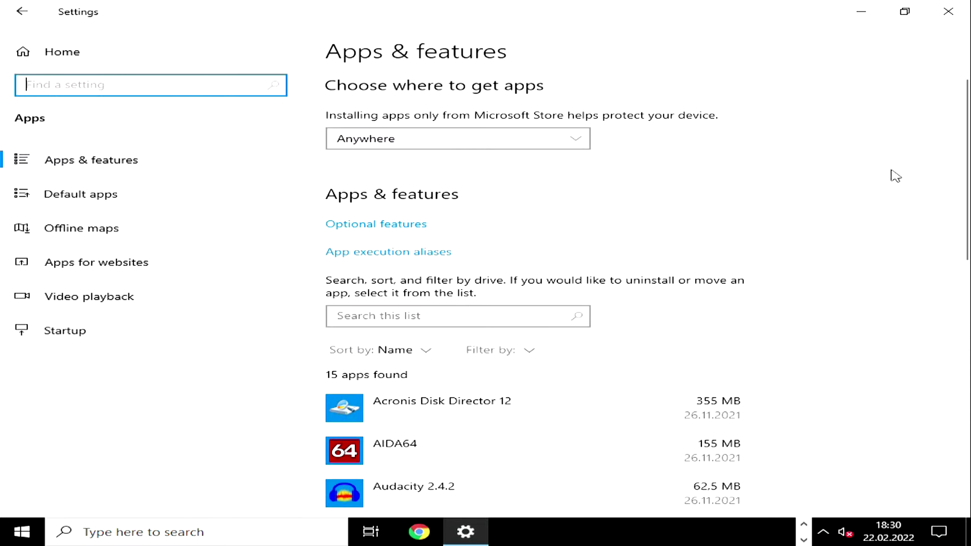
pyautogui.click(949, 12)
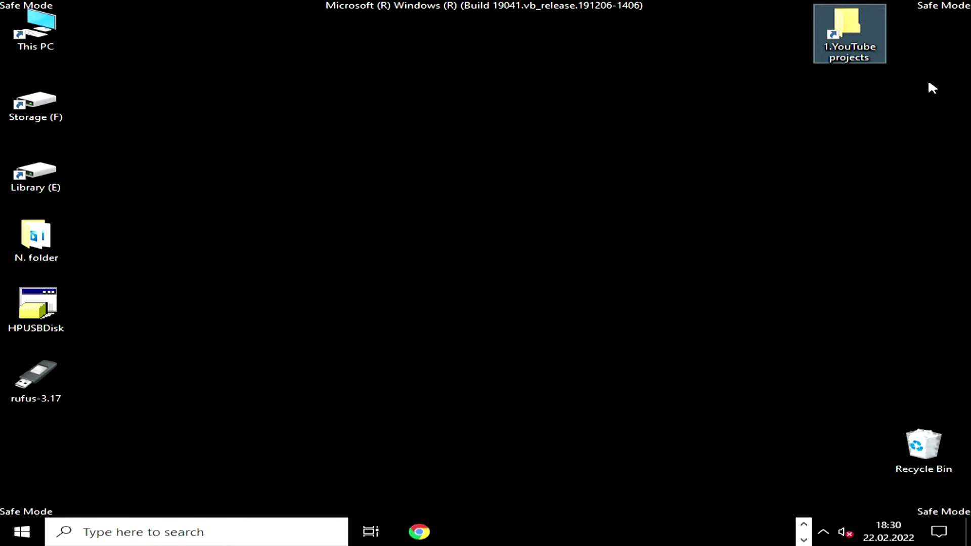
# Step: Restart the PC from the Start context menu's shut-down options
pyautogui.rightClick(24, 533)
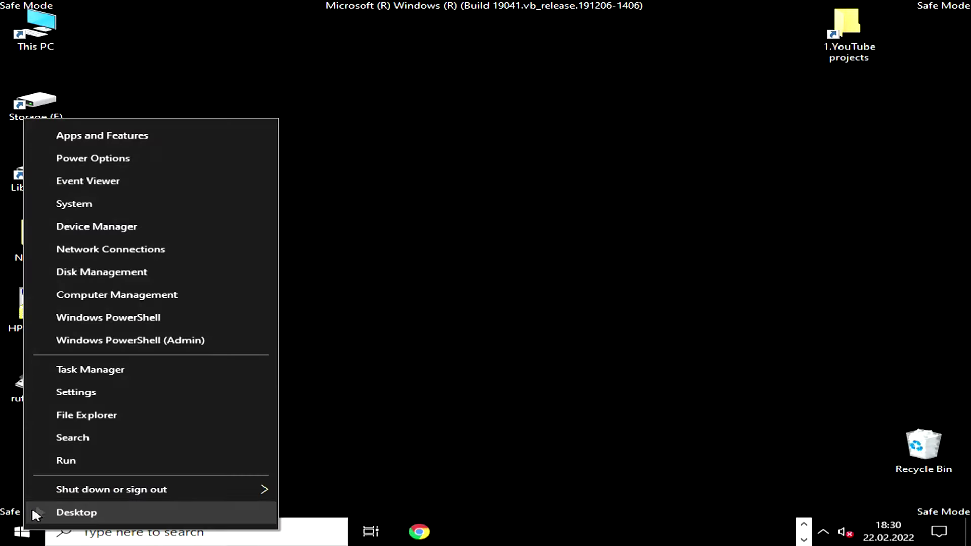
pyautogui.moveTo(226, 489)
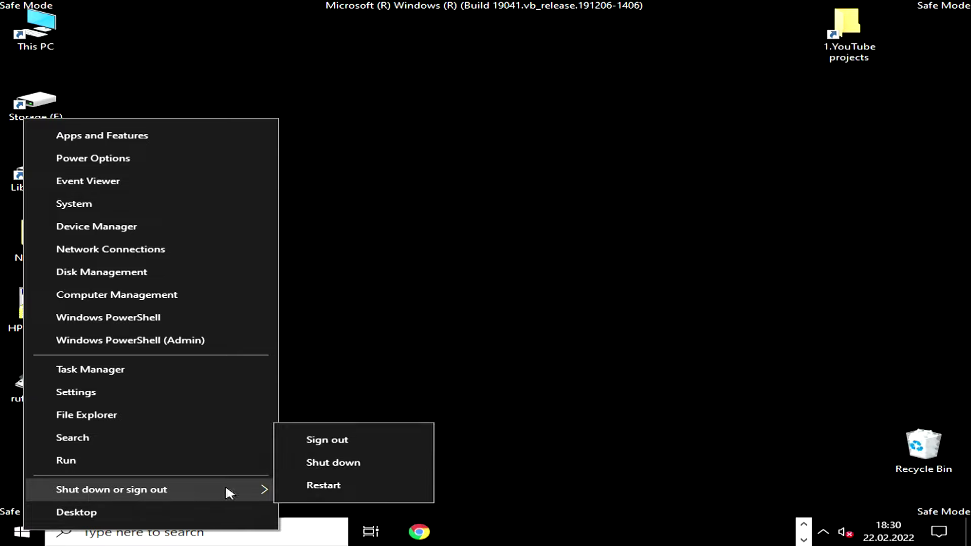
pyautogui.click(383, 485)
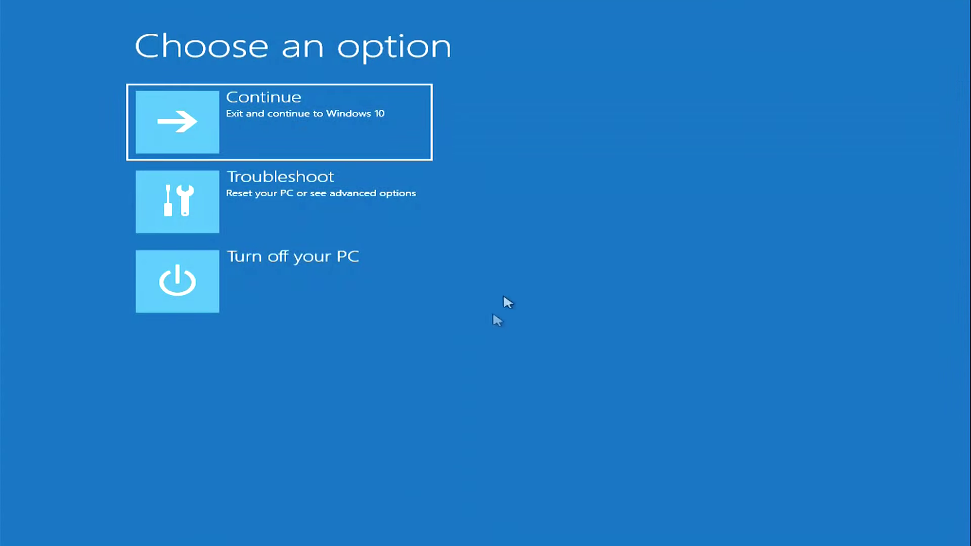
# Step: Go through Troubleshoot to Advanced options and launch a repair tool from there
pyautogui.click(392, 219)
pyautogui.click(391, 218)
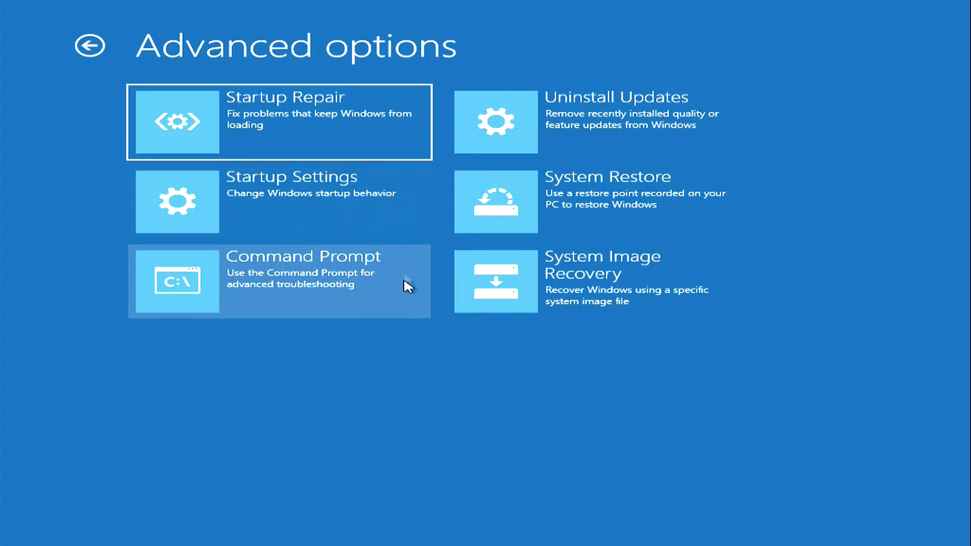
pyautogui.click(405, 290)
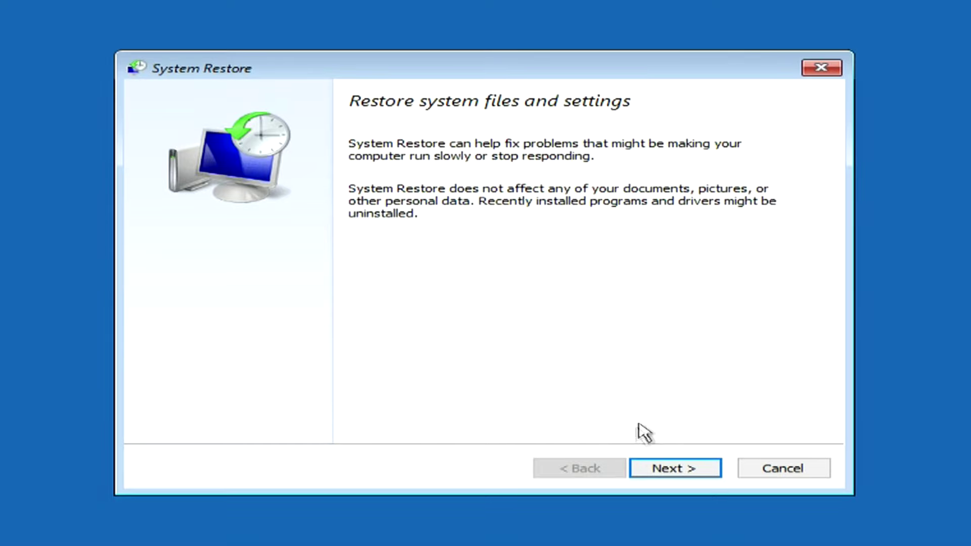
# Step: Restore the system to the 2/22/2022 2:23:40 AM restore point and confirm it
pyautogui.click(712, 476)
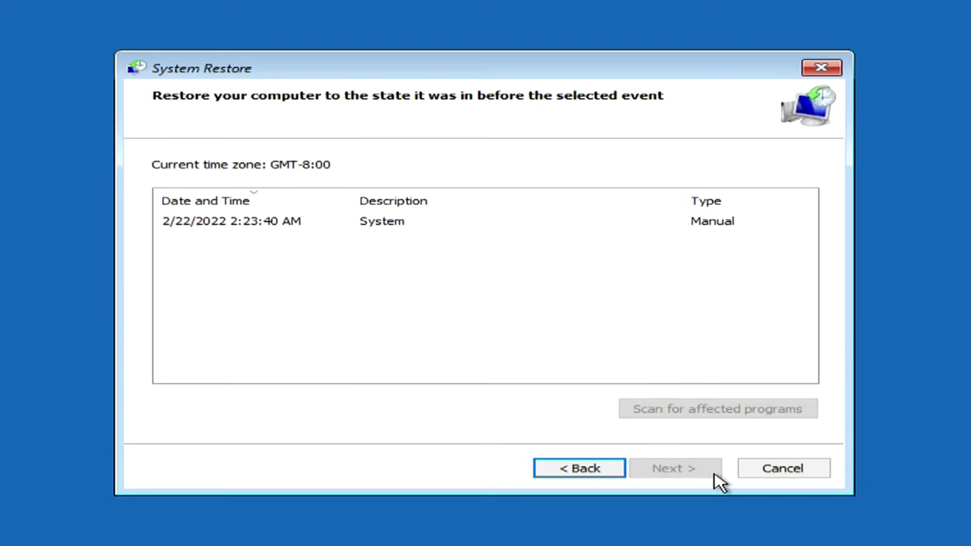
pyautogui.click(390, 226)
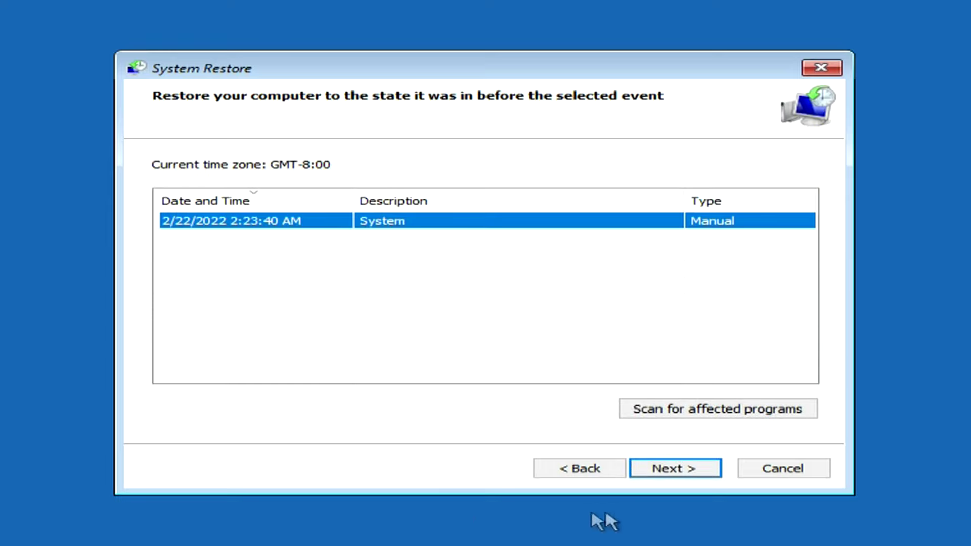
pyautogui.click(709, 475)
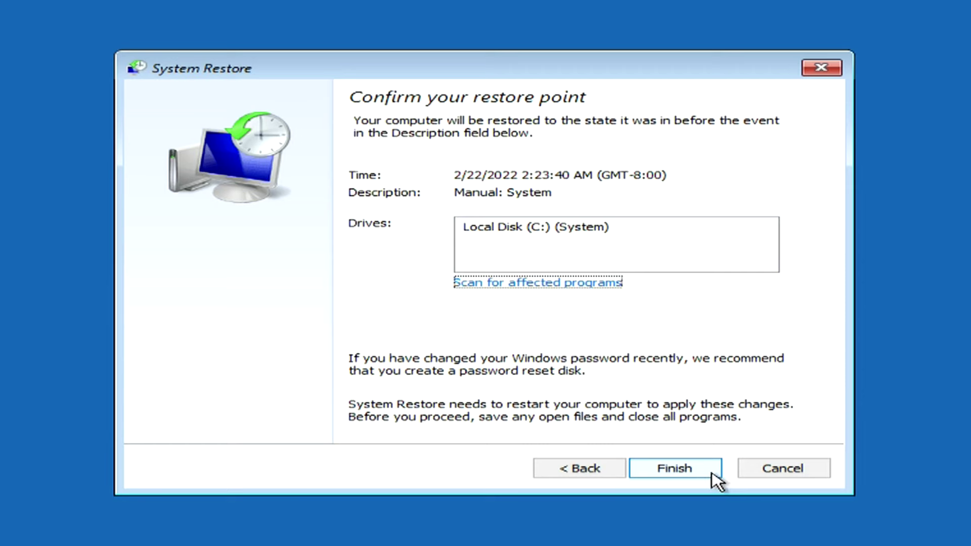
pyautogui.click(712, 474)
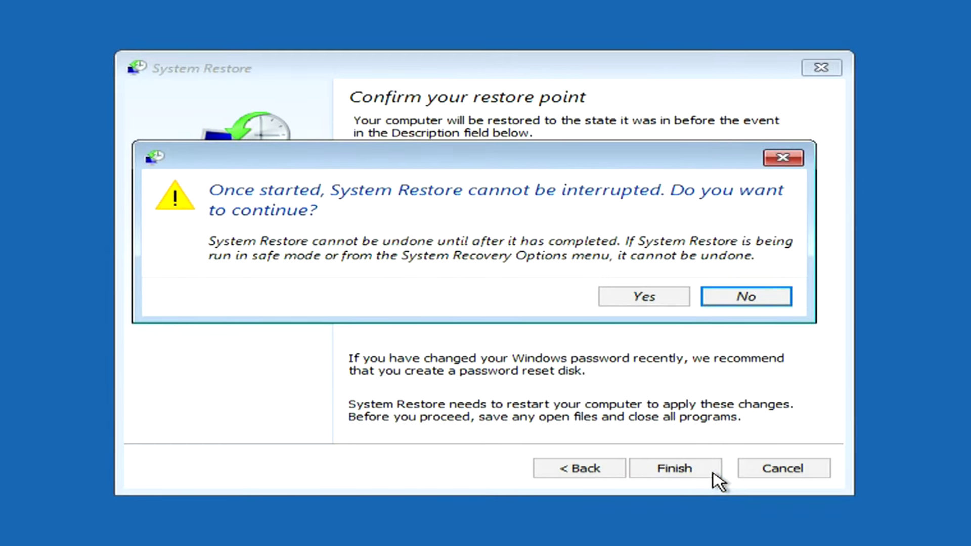
pyautogui.click(675, 301)
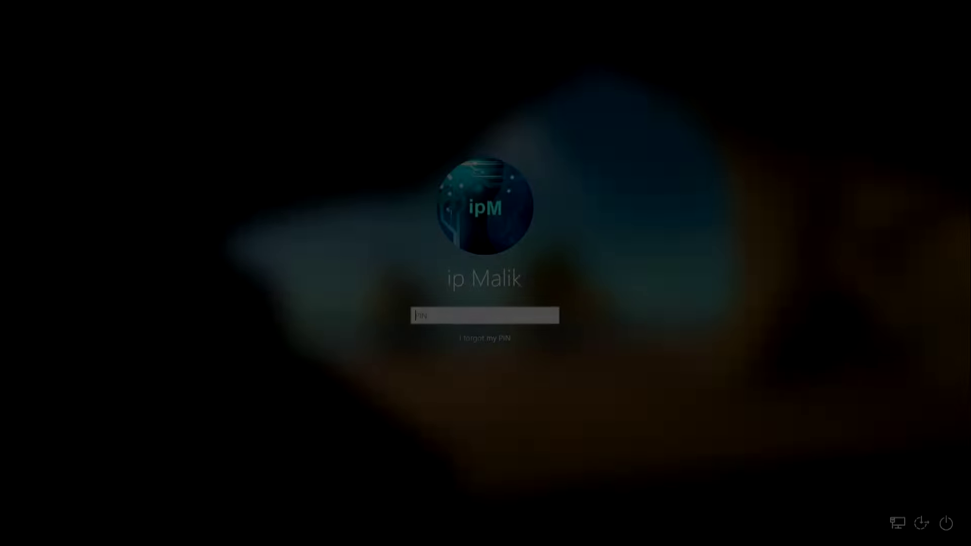
# Step: Sign in with the PIN and close the System Restore completed message
pyautogui.write('12')
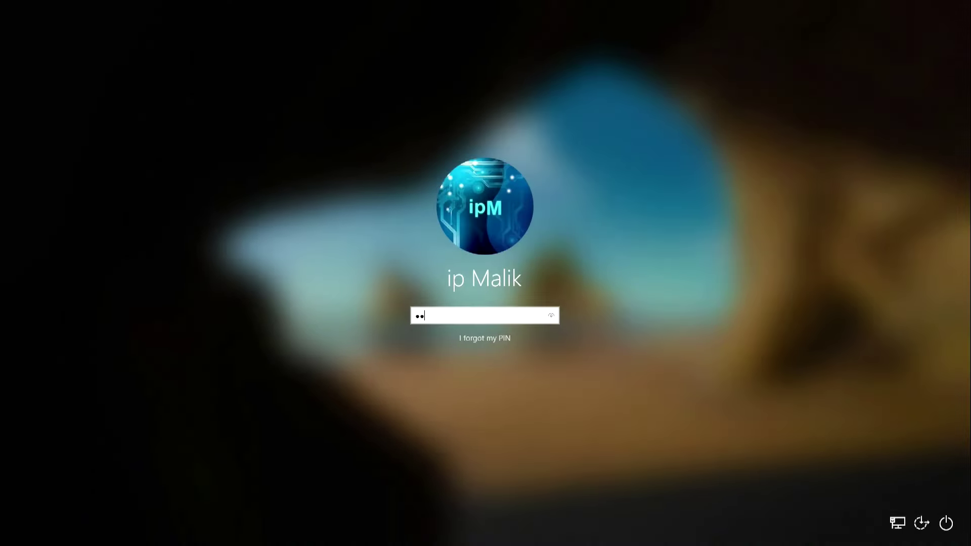
pyautogui.write('34')
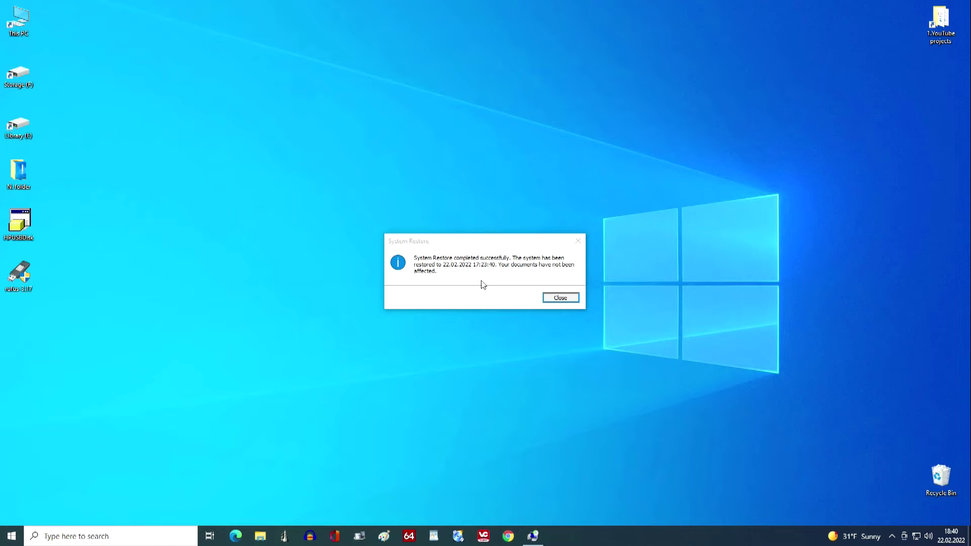
pyautogui.click(560, 298)
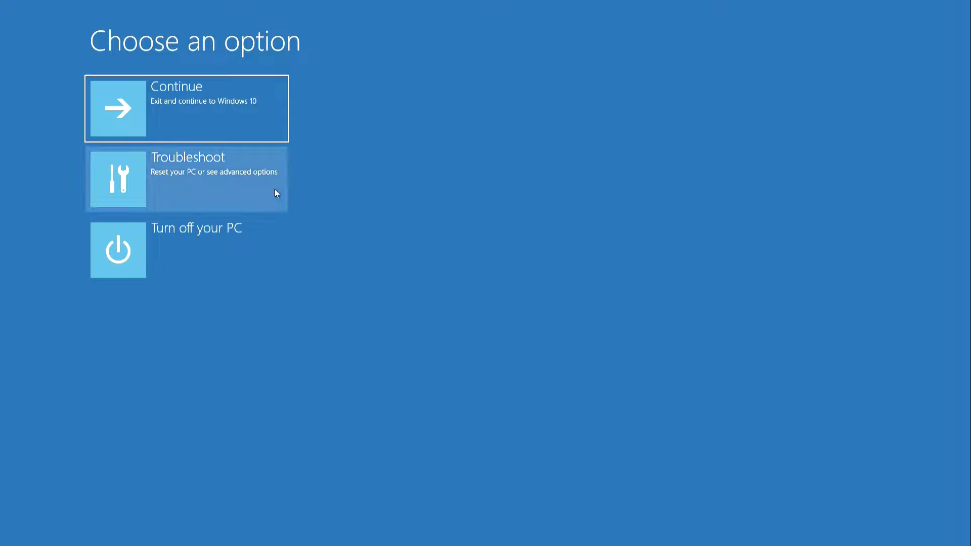
# Step: Open System Image Recovery via Troubleshoot and Advanced options, then cancel the re-image wizard
pyautogui.click(271, 190)
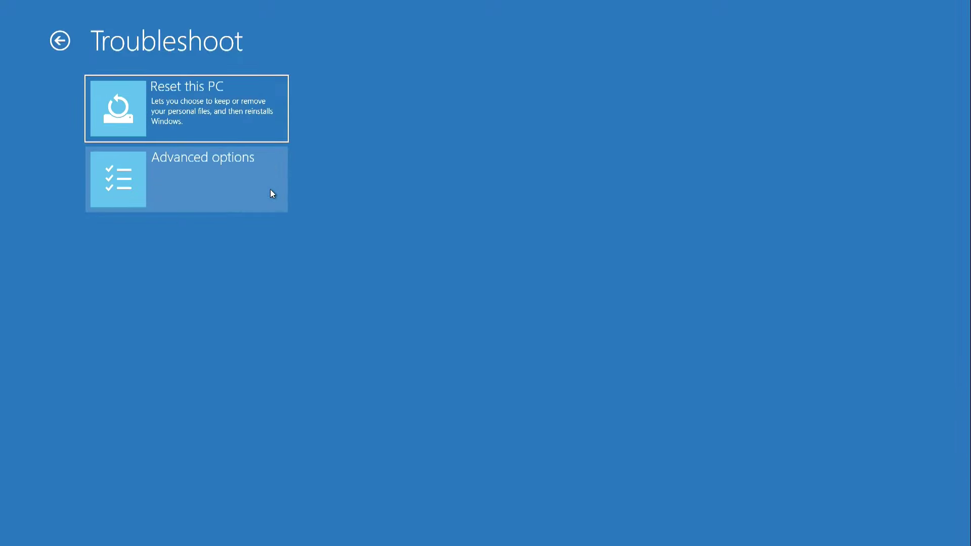
pyautogui.click(279, 205)
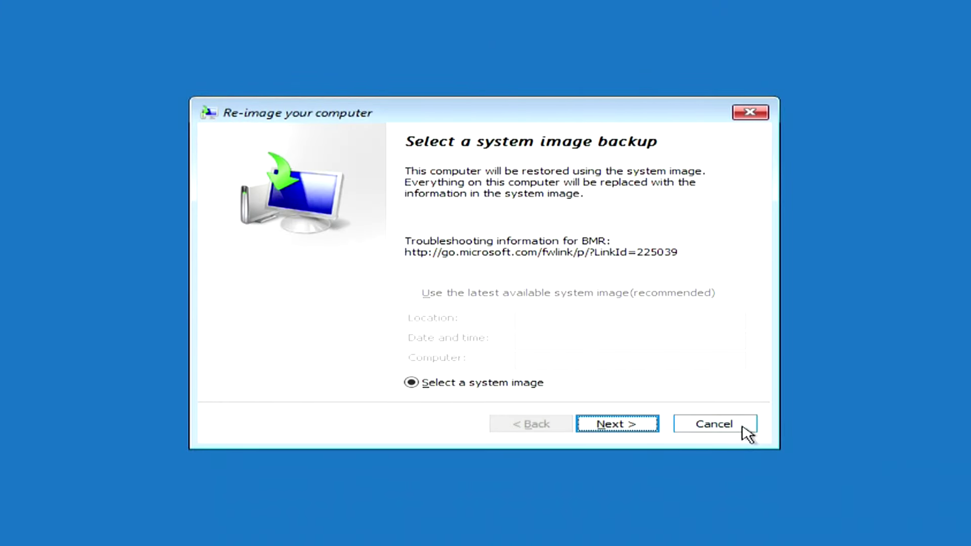
pyautogui.click(742, 428)
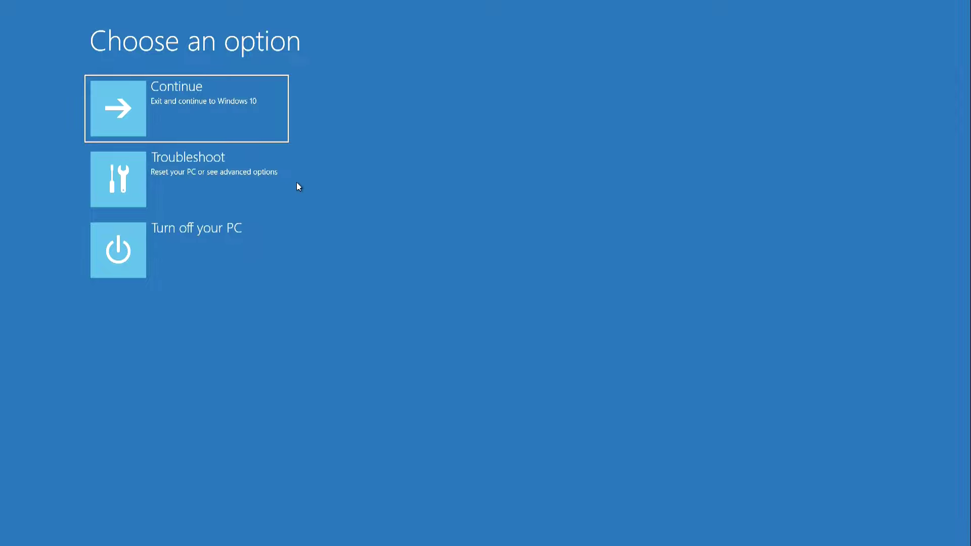
# Step: Review Reset this PC's Keep my files and Remove everything options, then back out to Troubleshoot
pyautogui.click(267, 192)
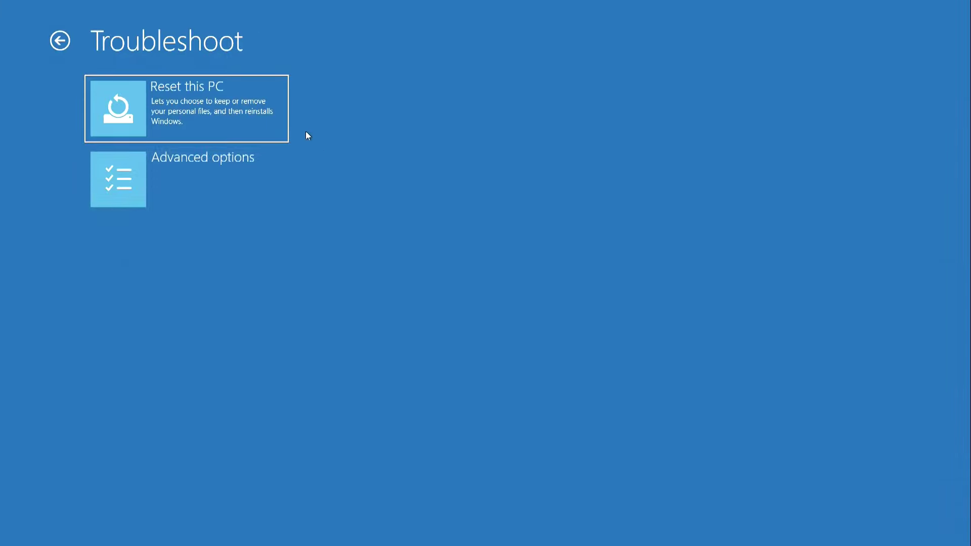
pyautogui.click(278, 132)
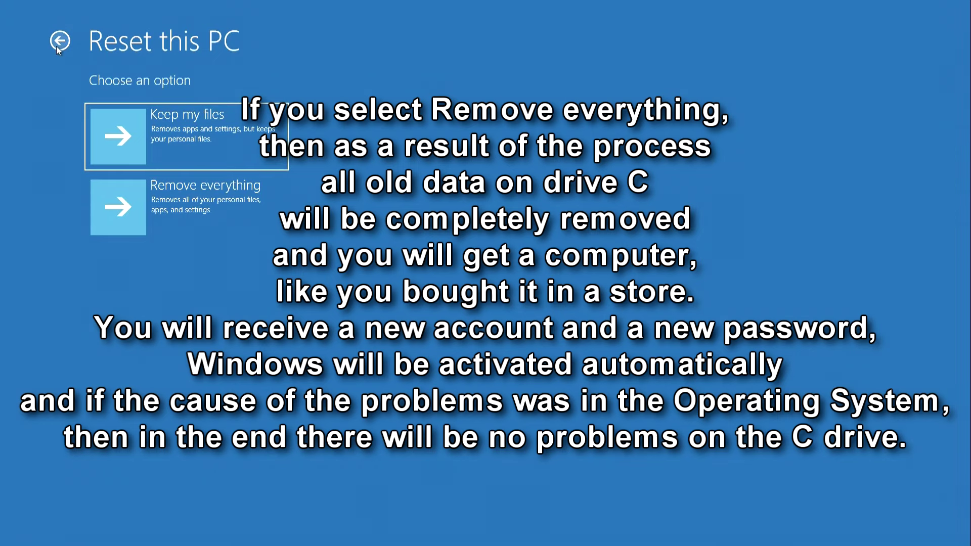
pyautogui.click(57, 46)
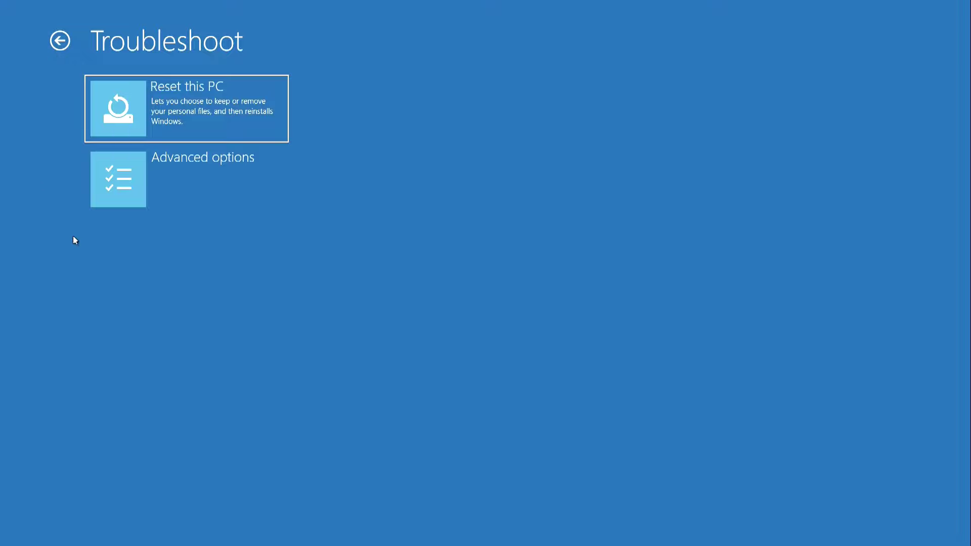
# Step: From the Troubleshoot page, return to Advanced options to show Startup Repair, System Restore and Command Prompt
pyautogui.click(259, 192)
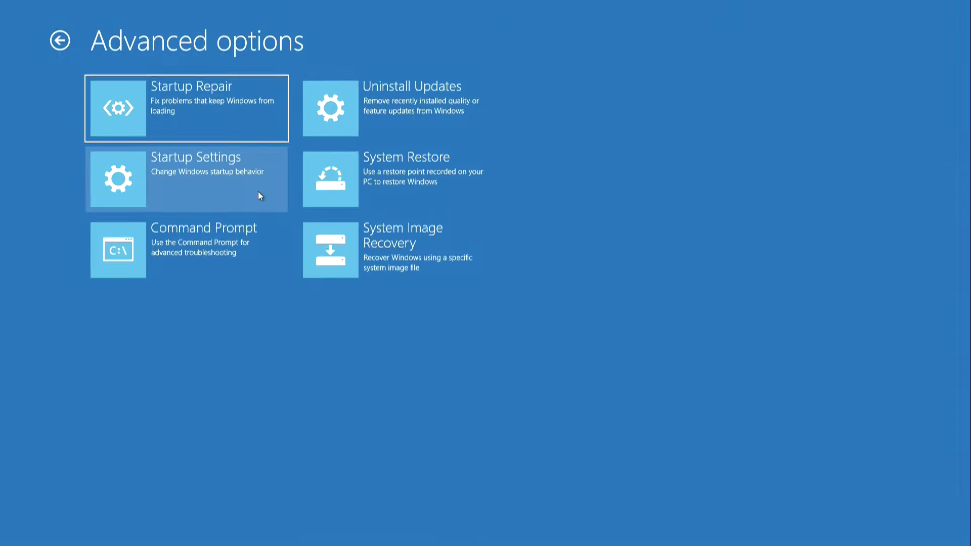